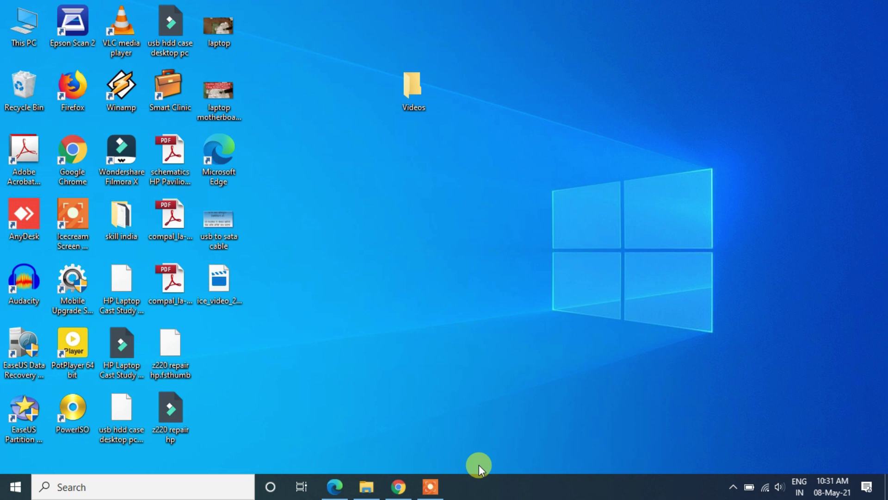
click(398, 485)
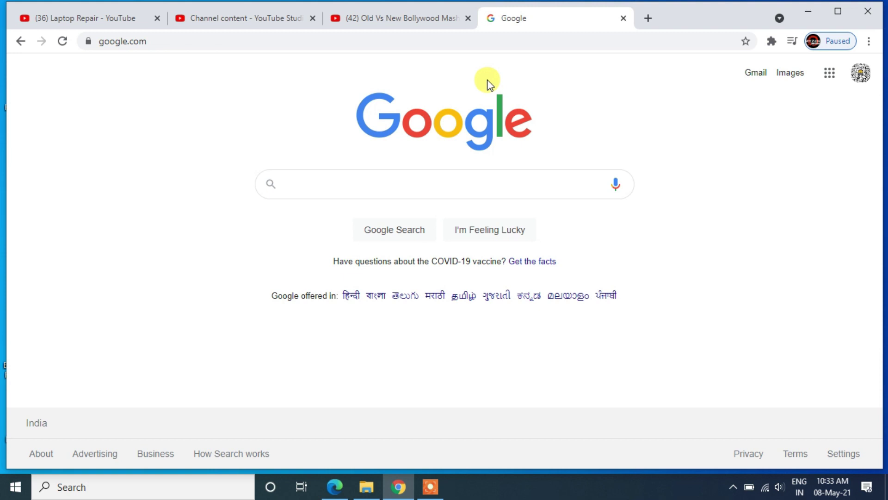
click(810, 11)
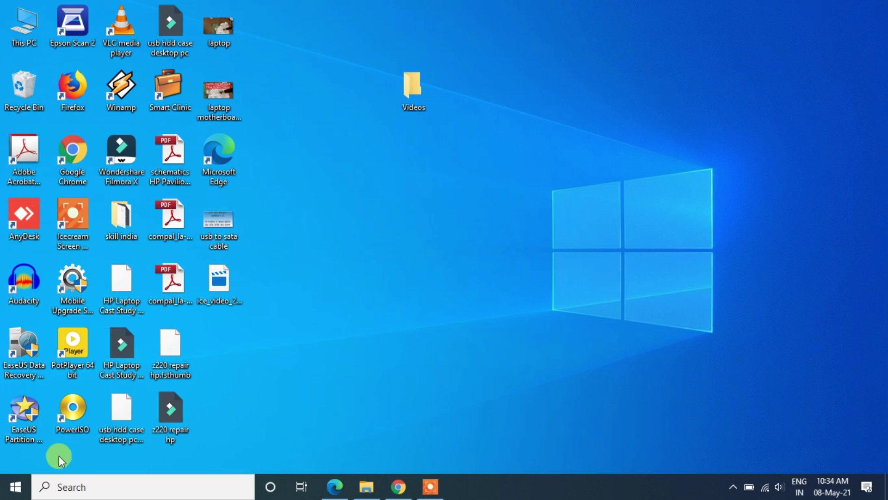
Step: Search Windows for "create re", open the Create a restore point settings and close them again
click(47, 485)
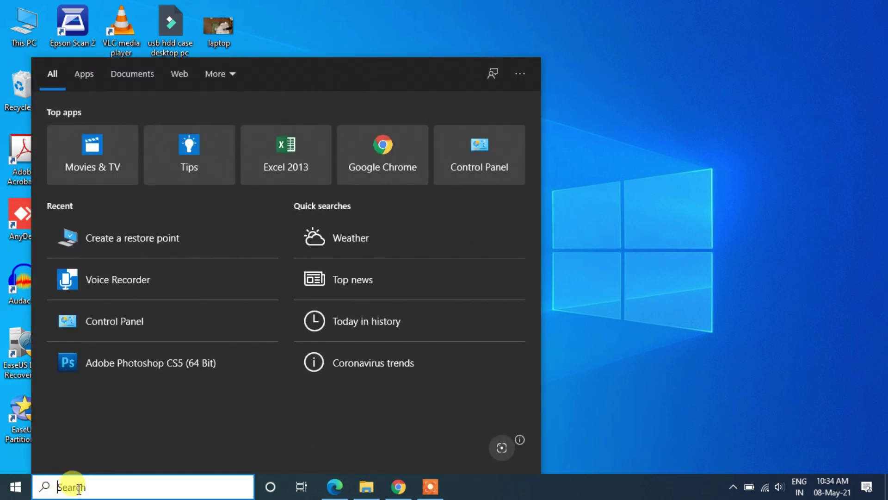
text(create)
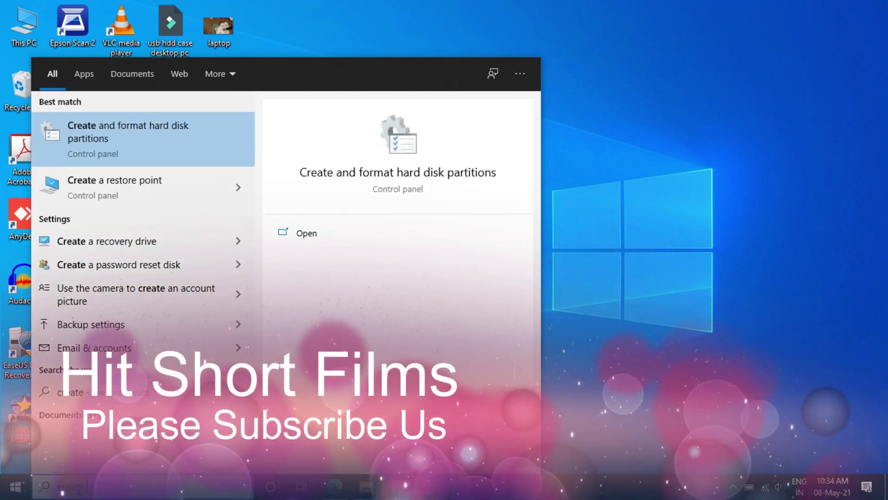
text( re)
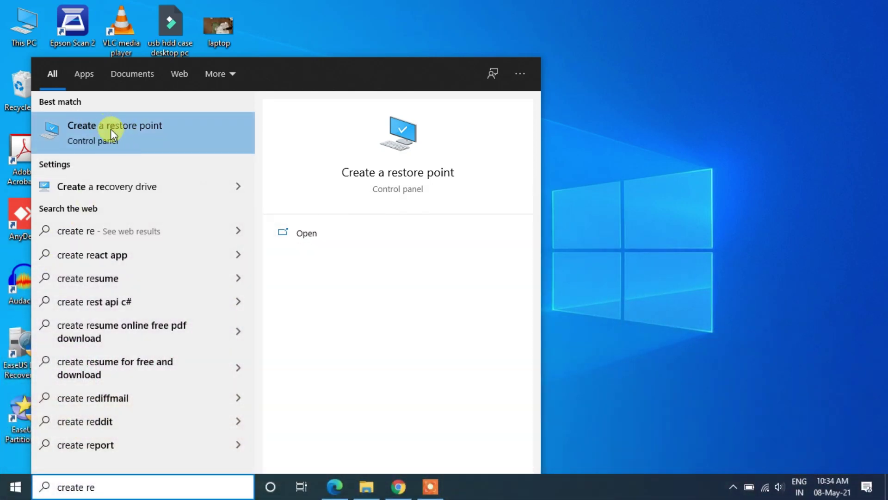
click(111, 132)
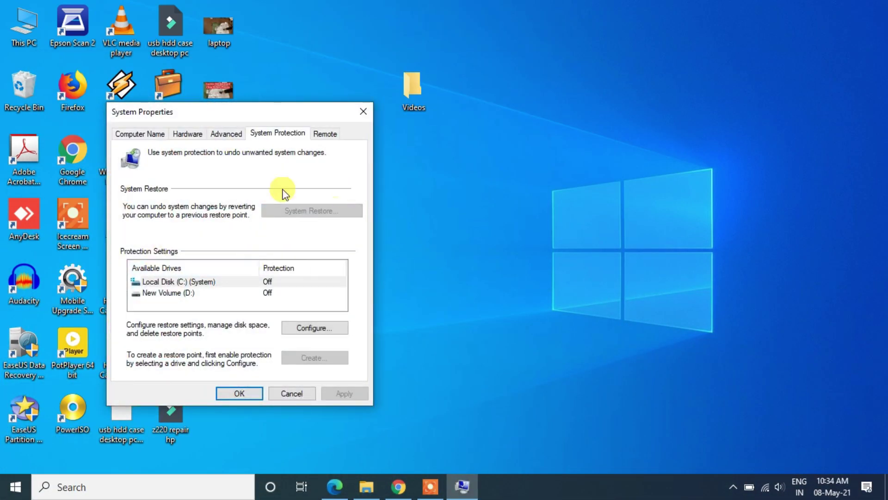
drag(122, 110, 184, 111)
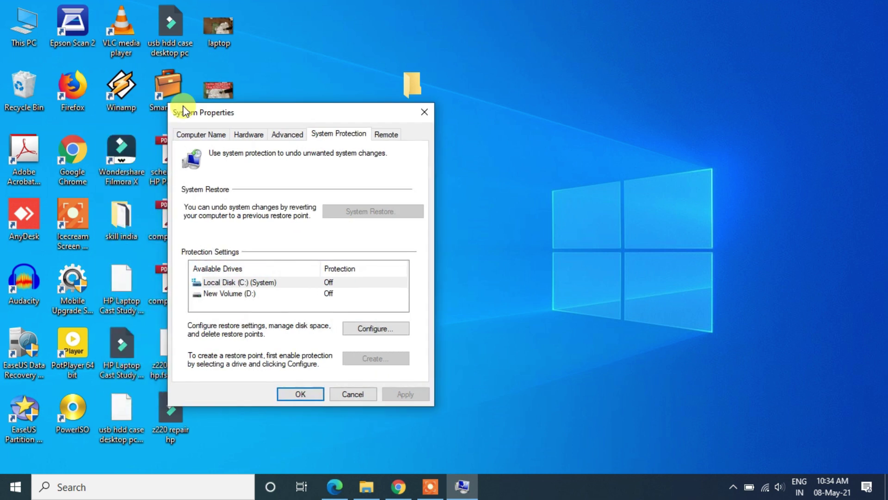
click(425, 112)
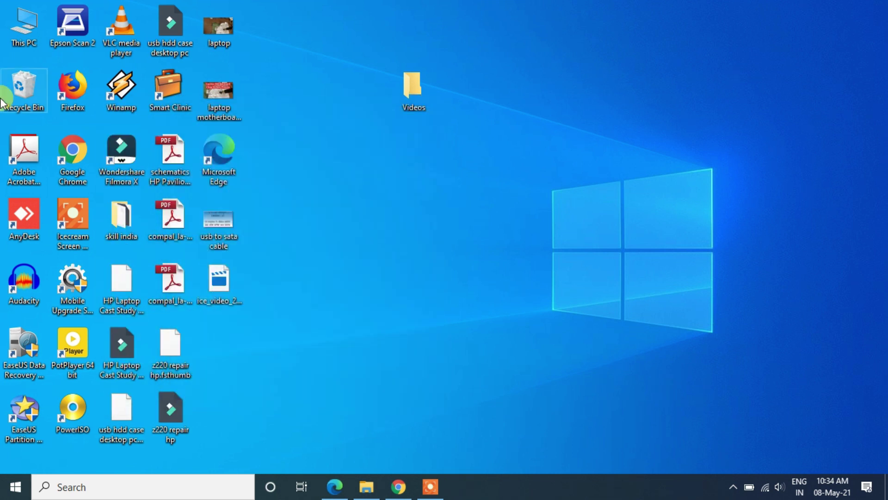
Step: Open the System protection settings from This PC's properties and close the Settings window behind them
right_click(28, 29)
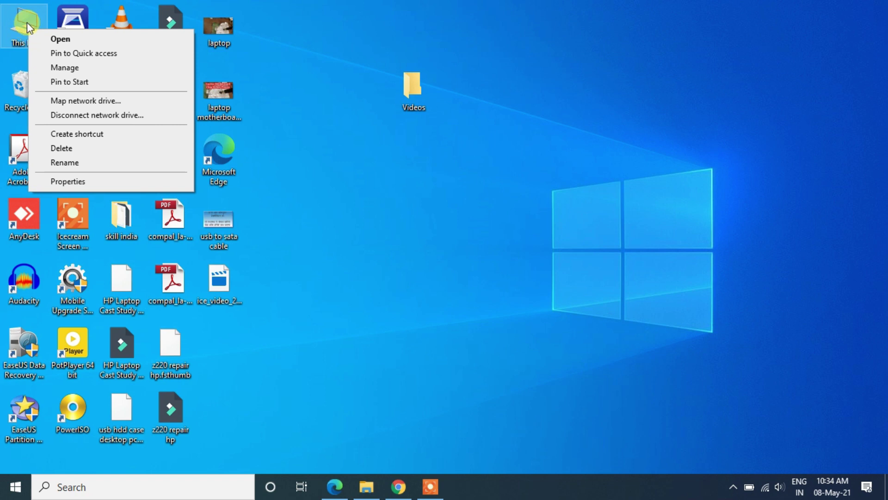
click(47, 180)
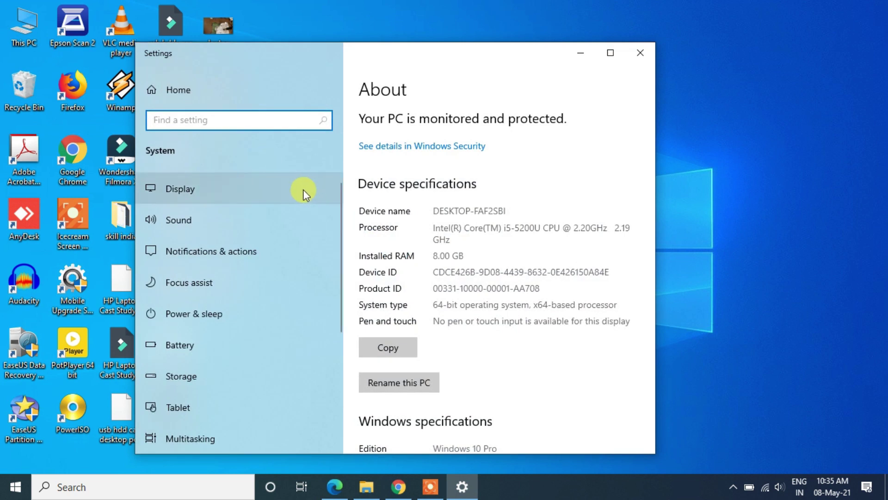
scroll(478, 293, down, 8)
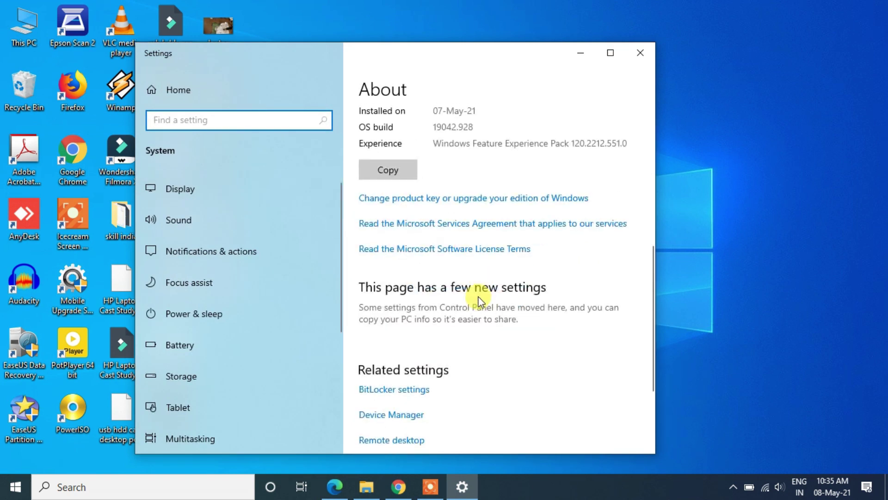
scroll(479, 298, up, 8)
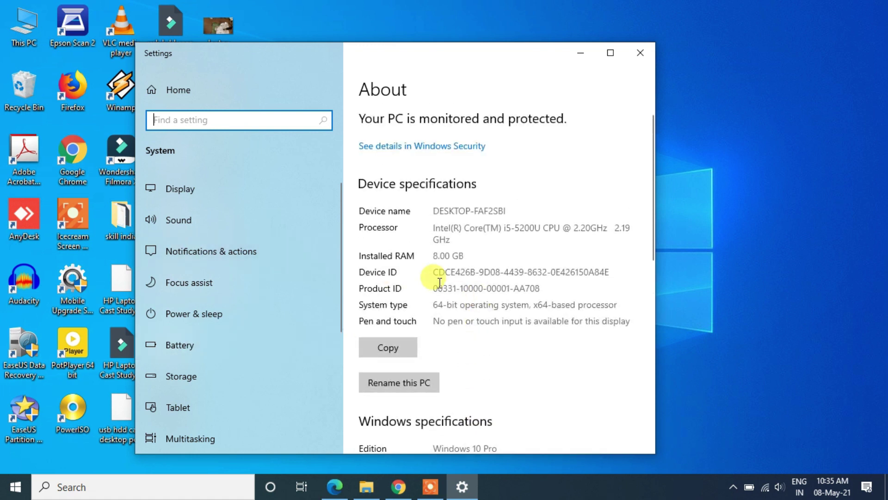
scroll(444, 213, down, 3)
scroll(465, 250, down, 4)
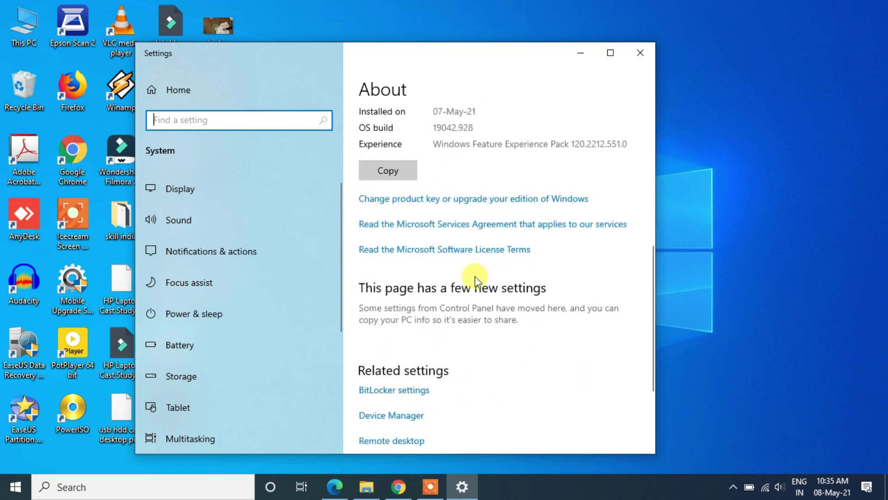
scroll(463, 249, down, 3)
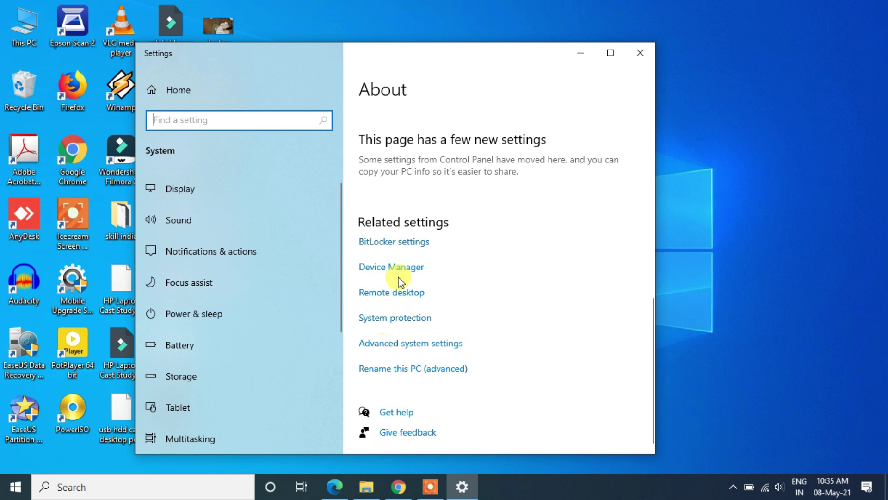
click(379, 323)
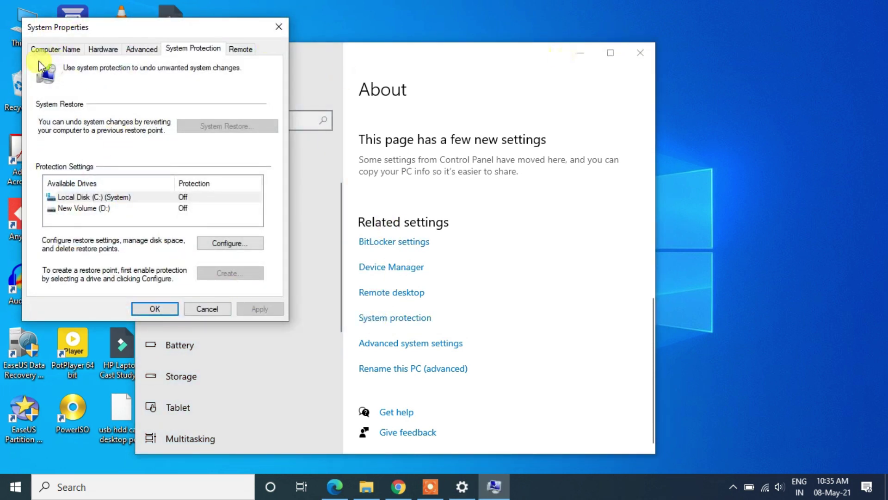
click(640, 57)
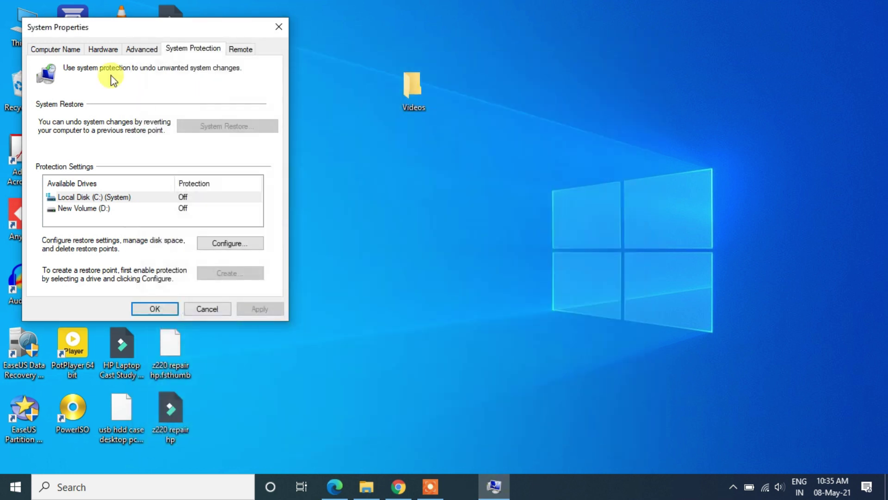
drag(124, 29, 367, 119)
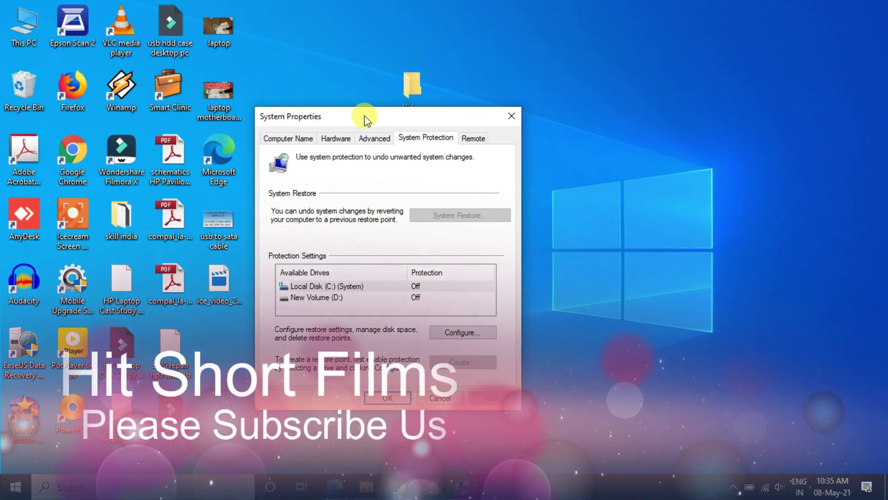
Step: Turn on system protection for Local Disk (C:), raise its maximum disk space usage, and accept the settings
click(328, 287)
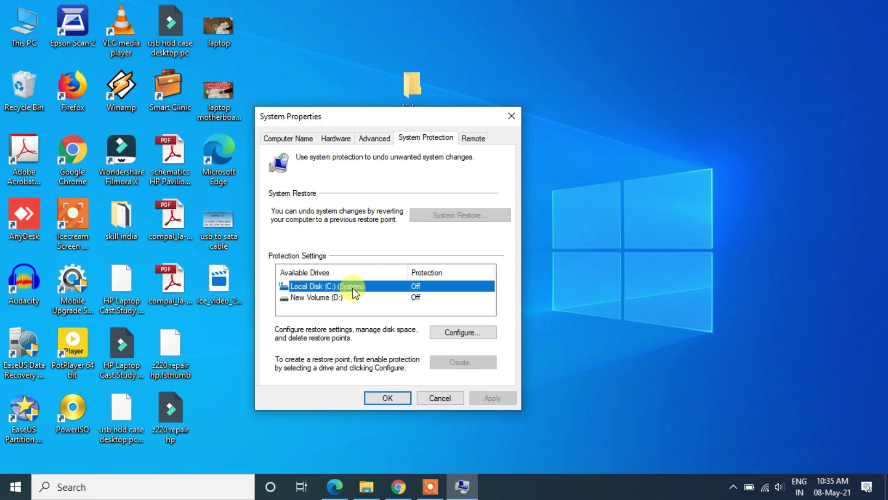
click(457, 333)
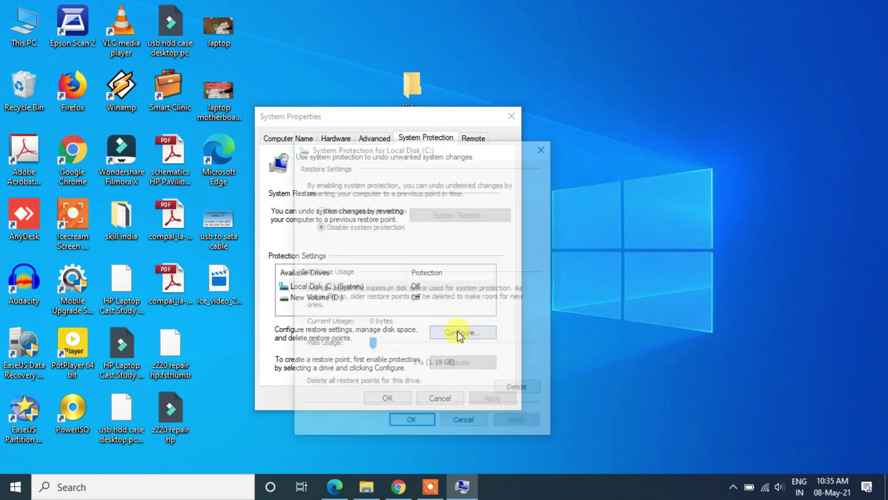
click(319, 210)
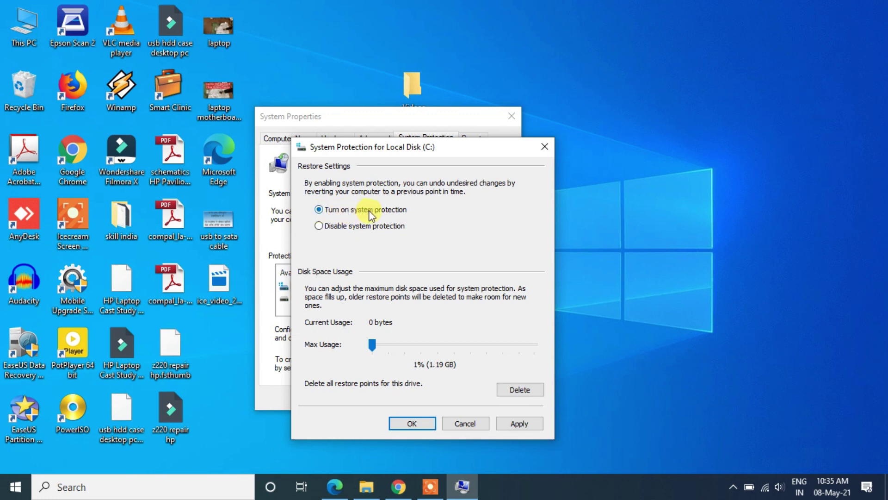
click(523, 423)
drag(373, 344, 404, 350)
click(519, 423)
click(413, 422)
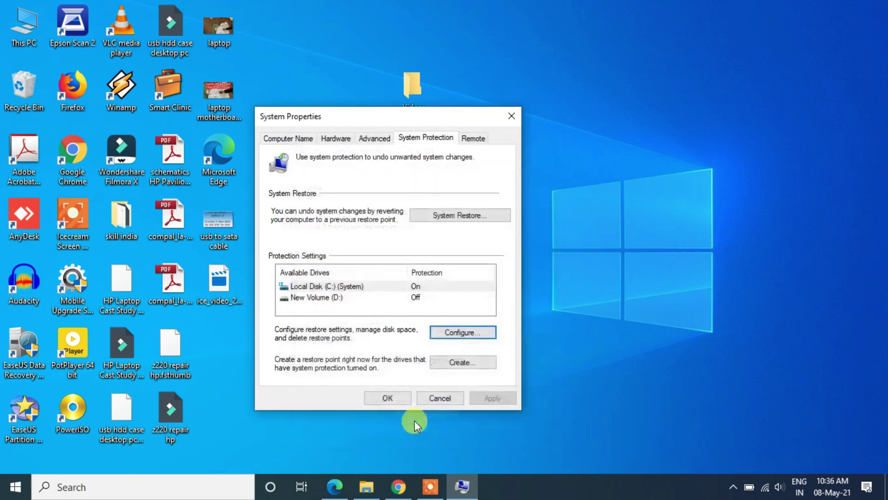
click(384, 397)
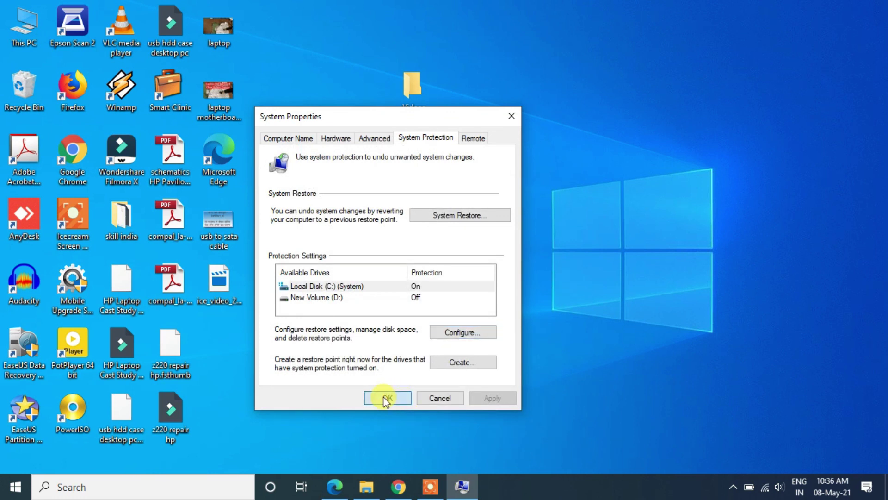
right_click(366, 249)
click(393, 289)
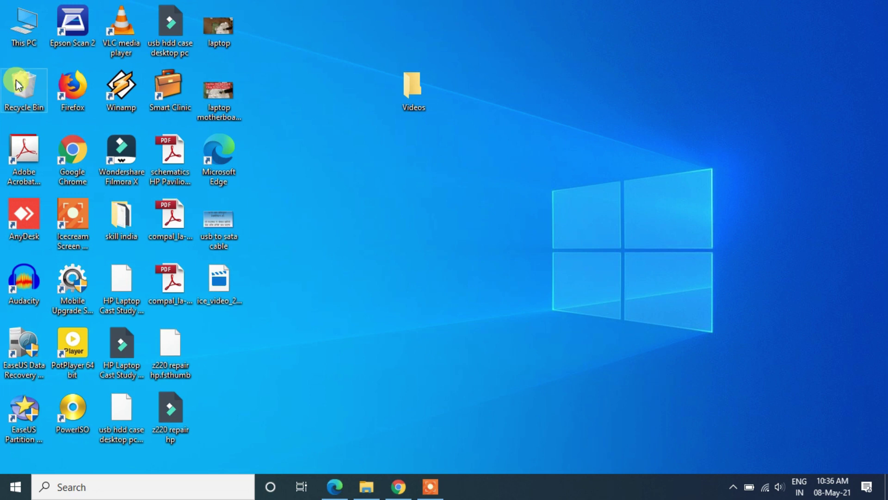
Step: Reopen the System protection settings through the properties of This PC
right_click(26, 16)
click(64, 168)
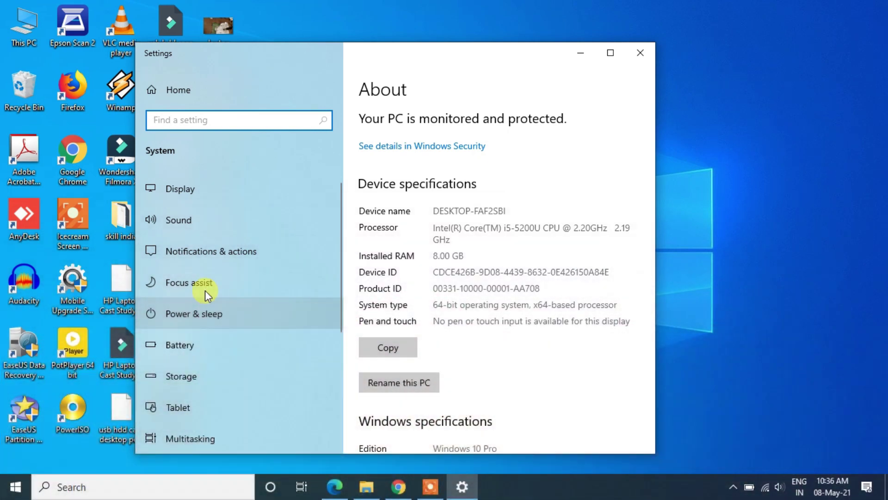
scroll(490, 282, down, 10)
scroll(490, 282, down, 1)
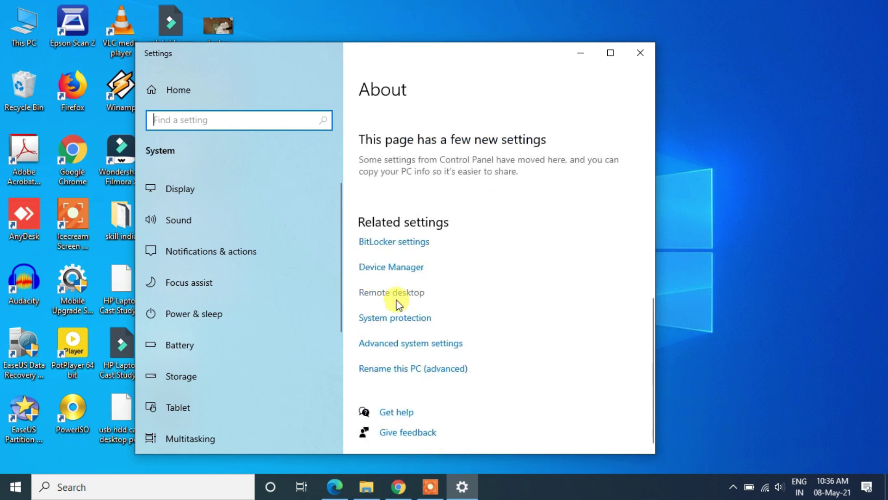
click(372, 318)
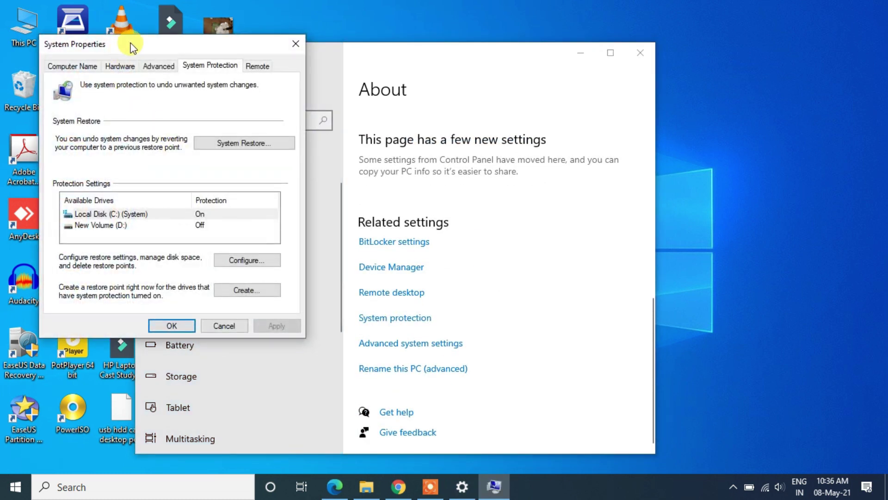
drag(129, 43, 393, 75)
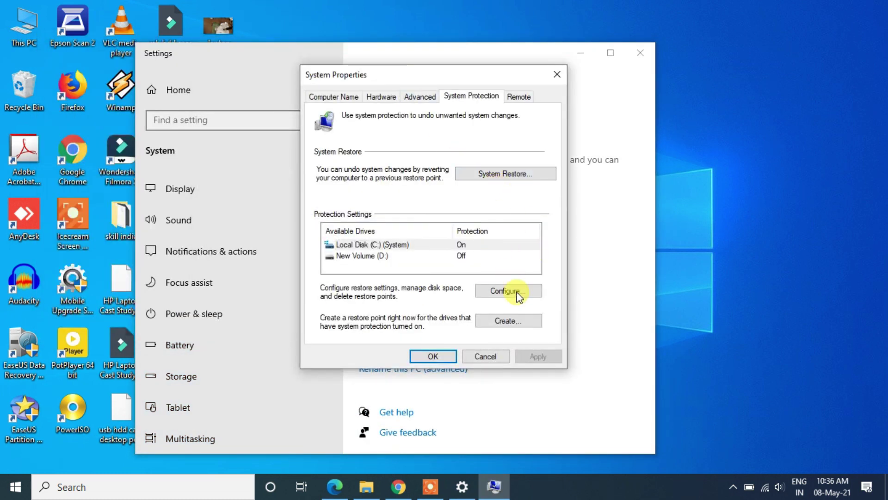
Step: Create a restore point with the description "sai" and close the System Properties and Settings windows
click(508, 321)
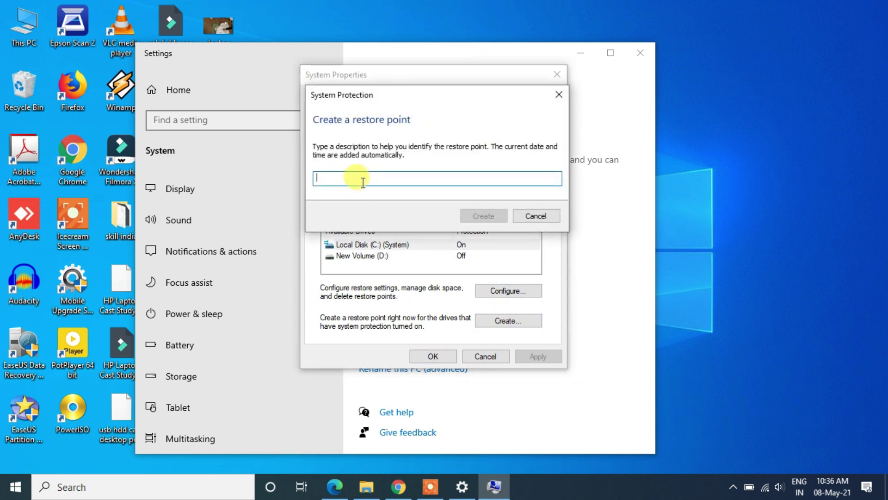
text(sai)
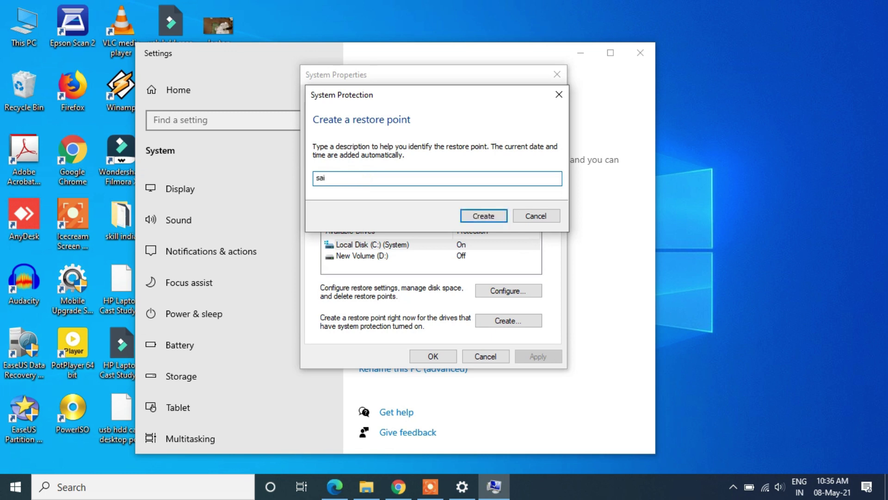
click(481, 216)
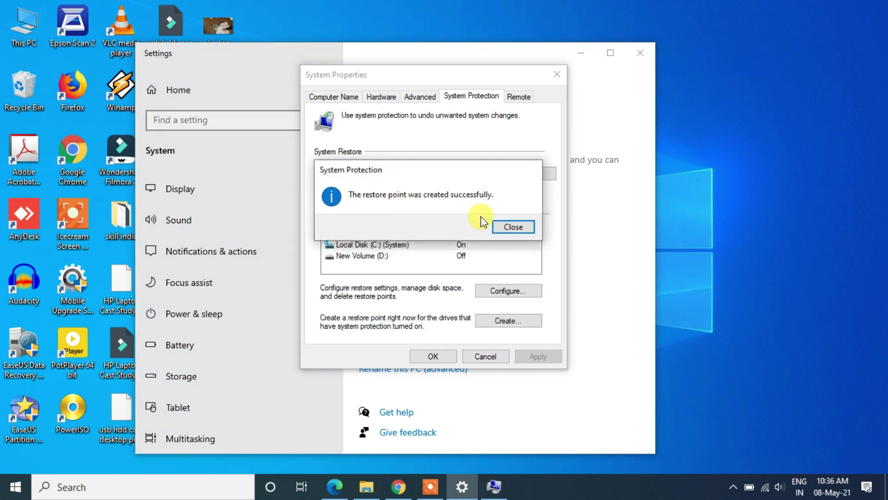
click(512, 228)
click(434, 356)
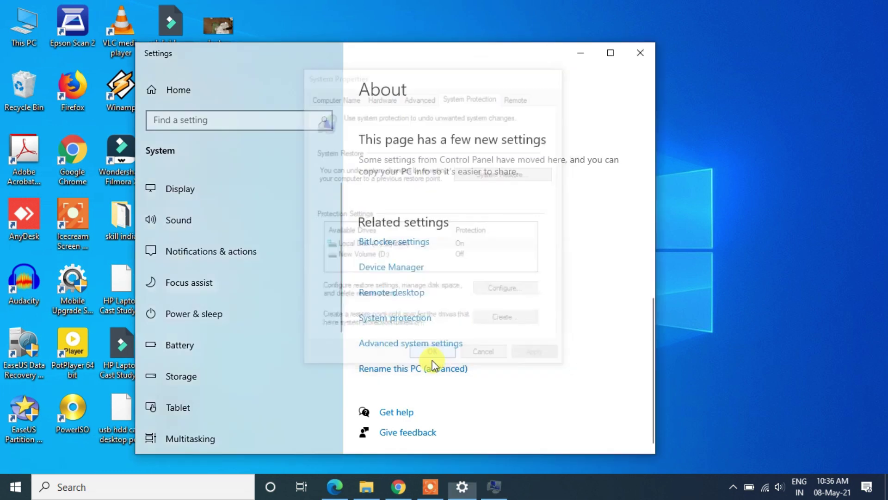
click(640, 53)
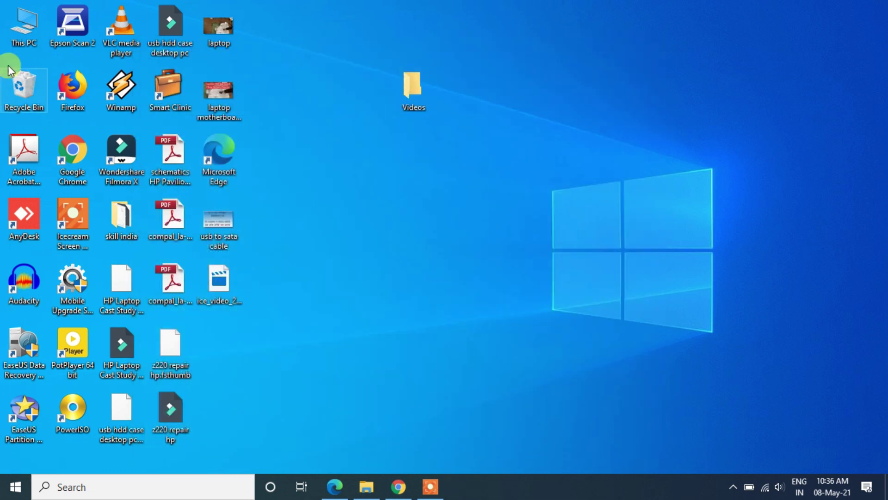
Step: Open the System protection settings from This PC's properties and move the System Properties dialog over the Settings window
right_click(29, 24)
click(73, 169)
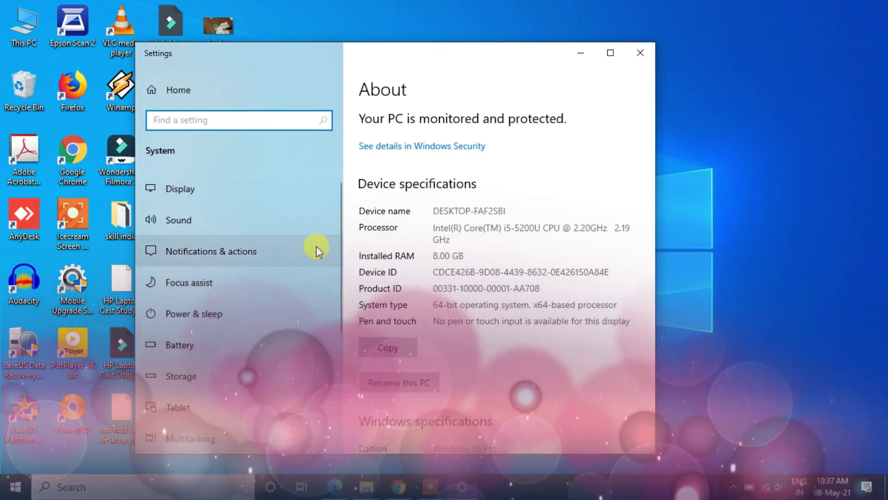
scroll(501, 335, down, 8)
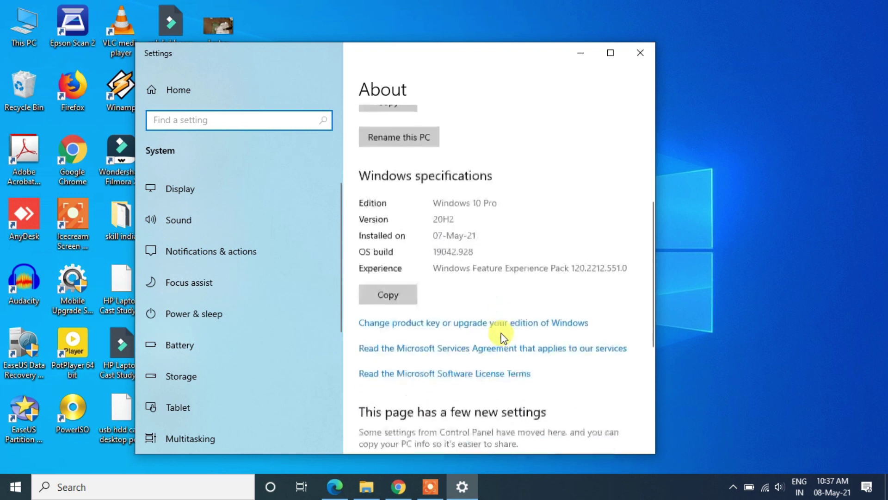
click(383, 342)
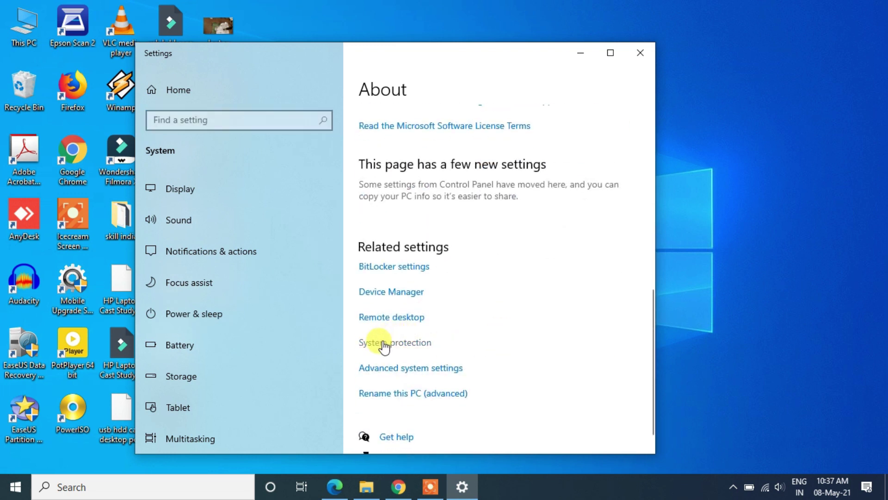
drag(218, 64, 492, 88)
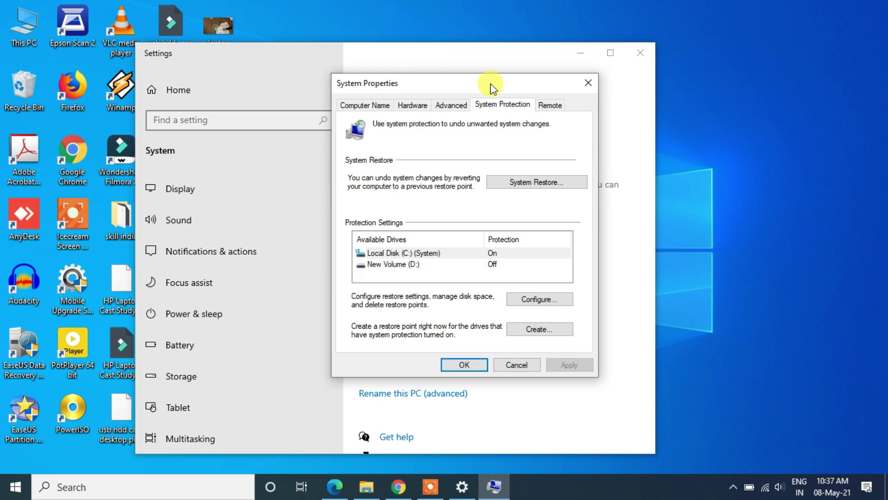
Step: Start System Restore, select the manual restore point "sai", and proceed to the restore point confirmation page
click(517, 185)
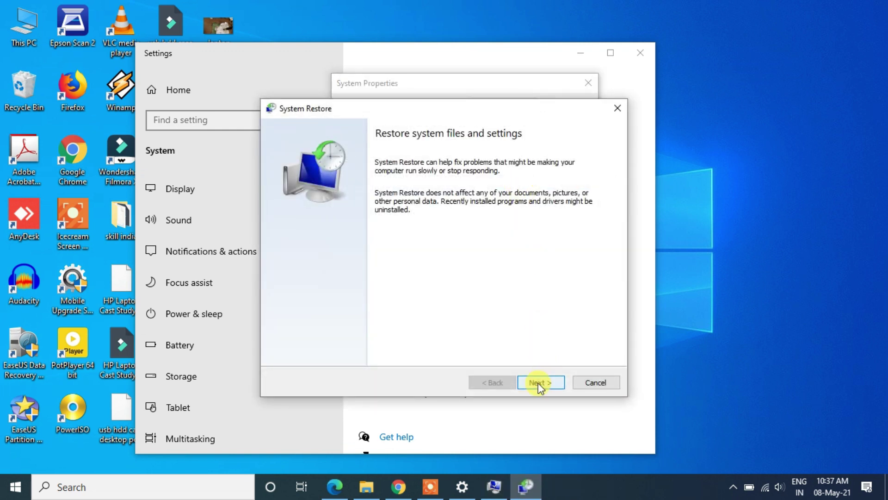
click(537, 382)
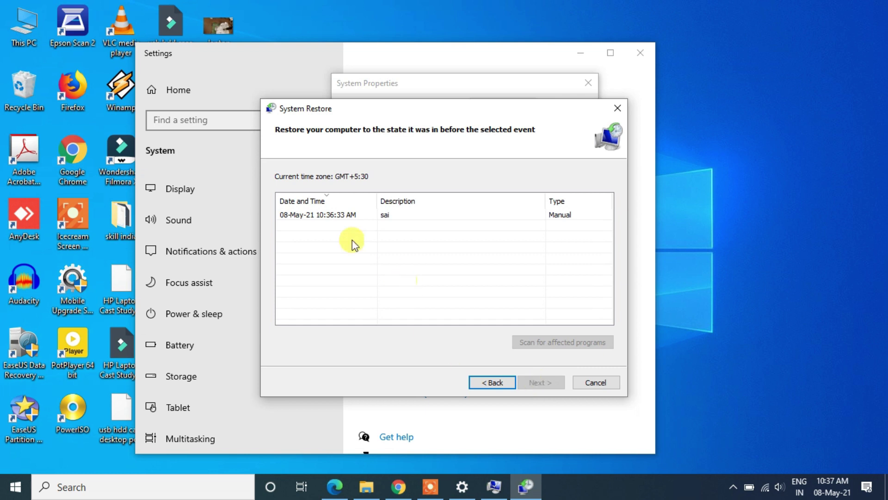
click(393, 216)
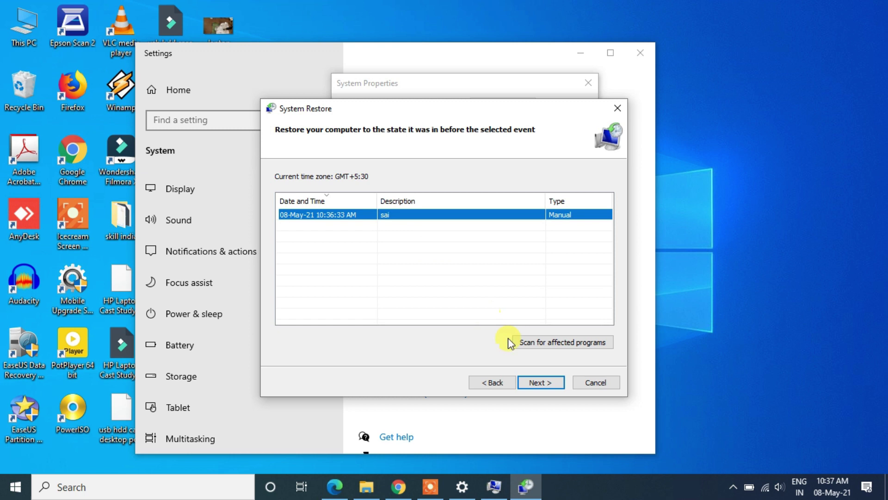
click(536, 382)
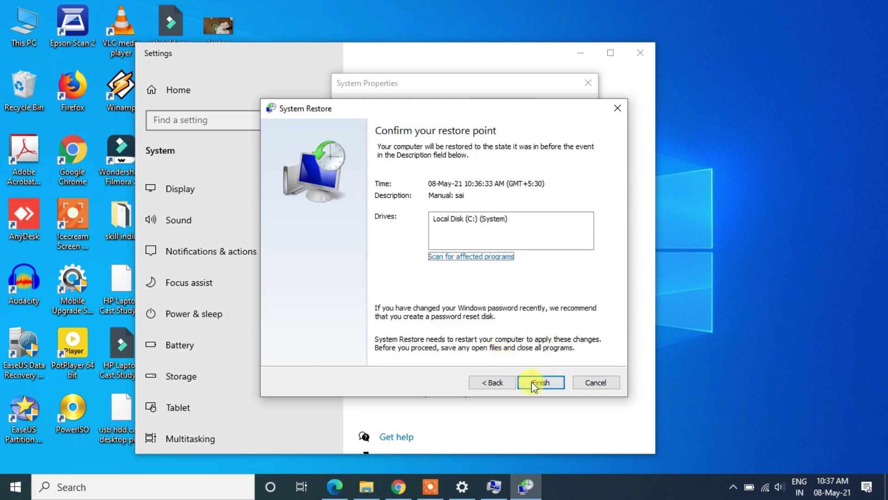
Step: Cancel System Restore without running it and close the System Properties and Settings windows
click(594, 384)
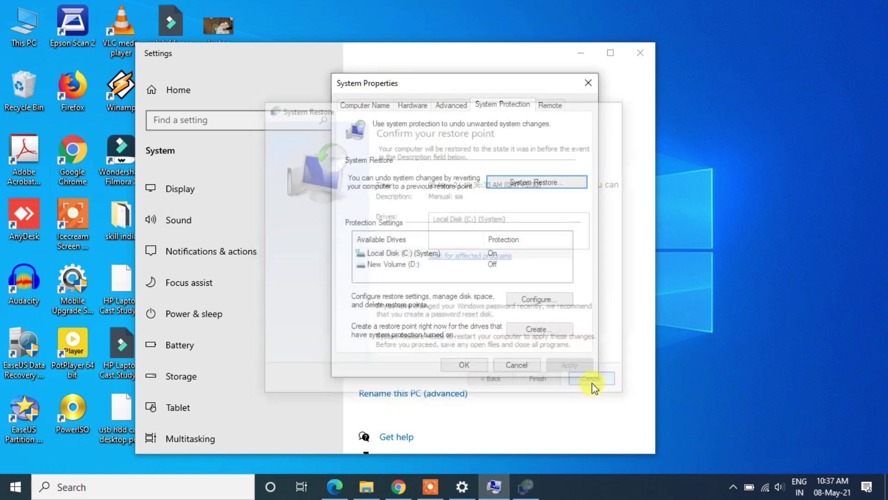
click(513, 364)
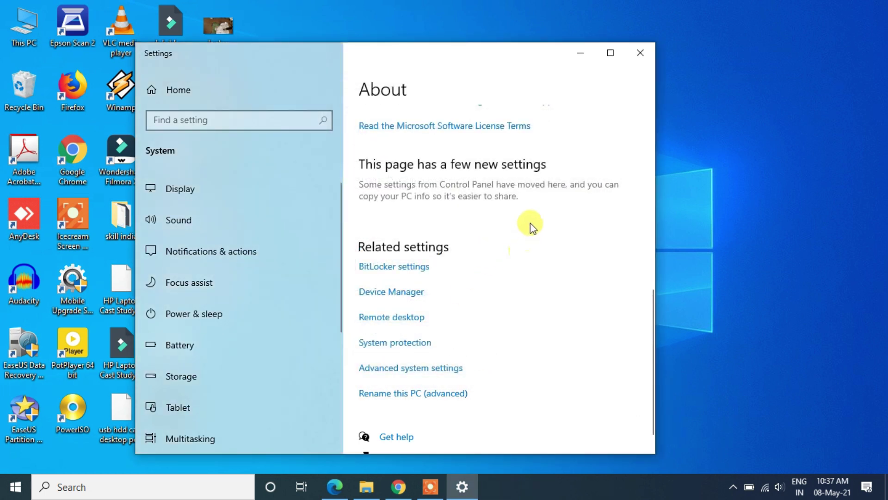
click(647, 52)
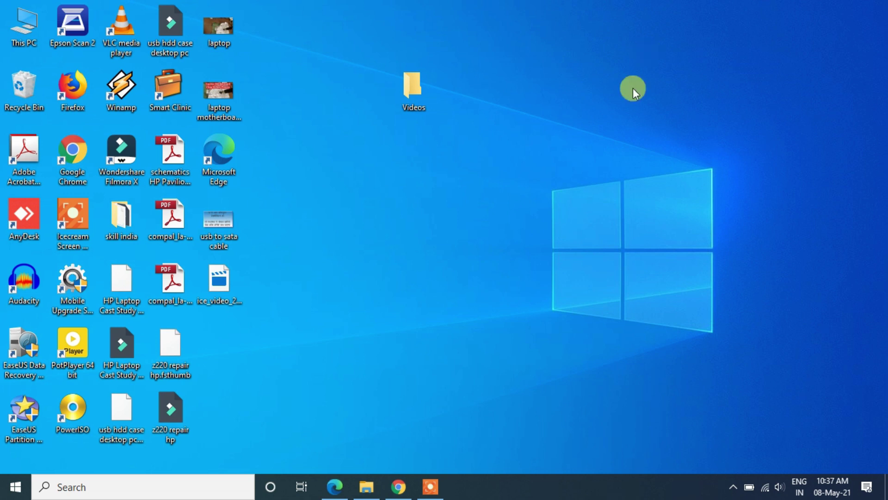
click(430, 486)
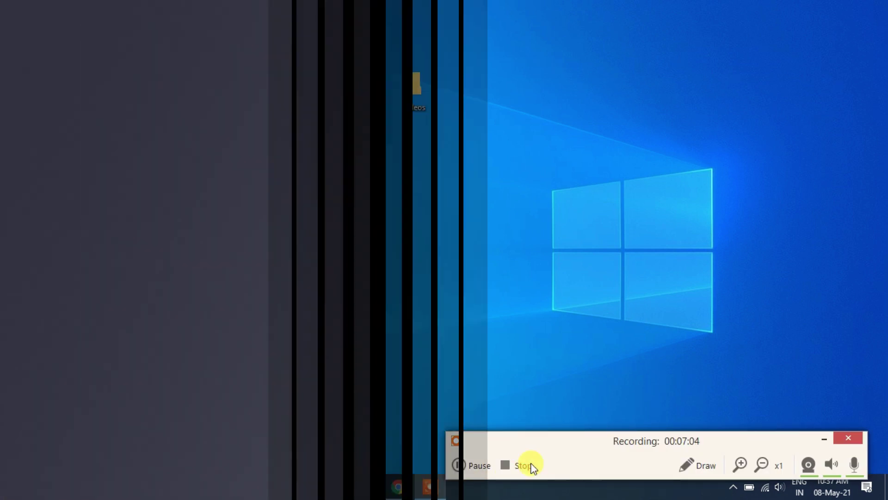